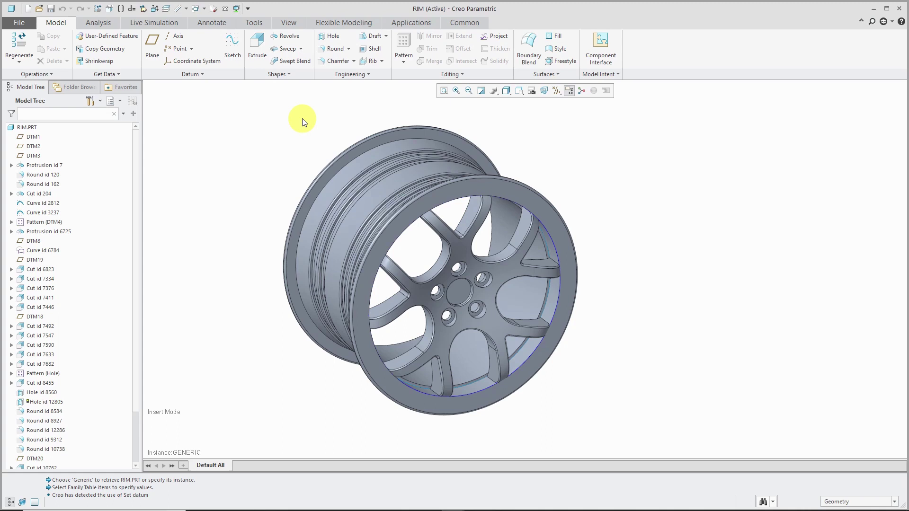
# Run ModelCHECK on RIM.PRT and shift the report window slightly left
pyautogui.click(144, 11)
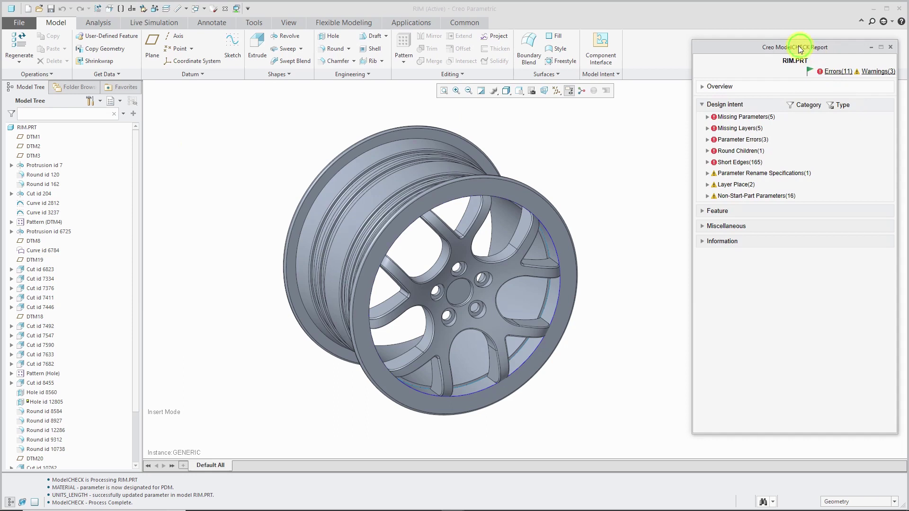
pyautogui.moveTo(803, 50); pyautogui.dragTo(778, 56)
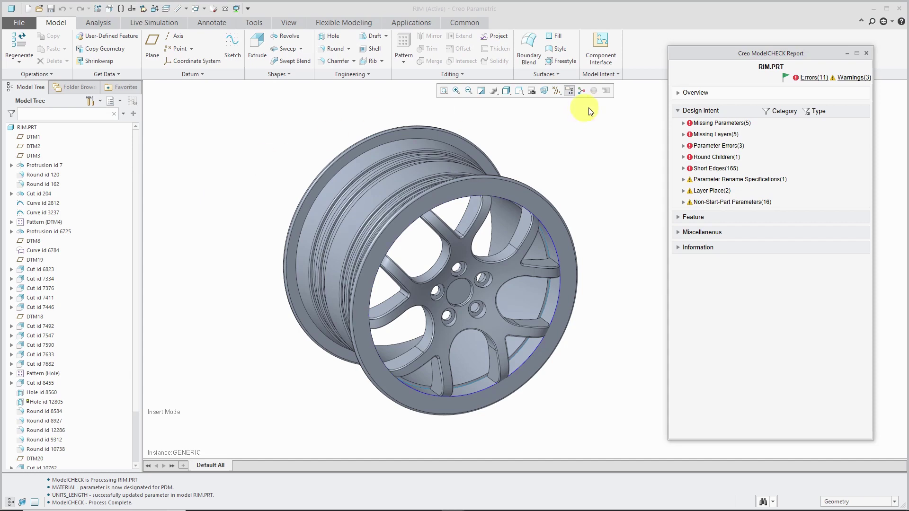
# Find buried cut feature 8455 under Buried Features errors and delete it from RIM.PRT
pyautogui.click(815, 78)
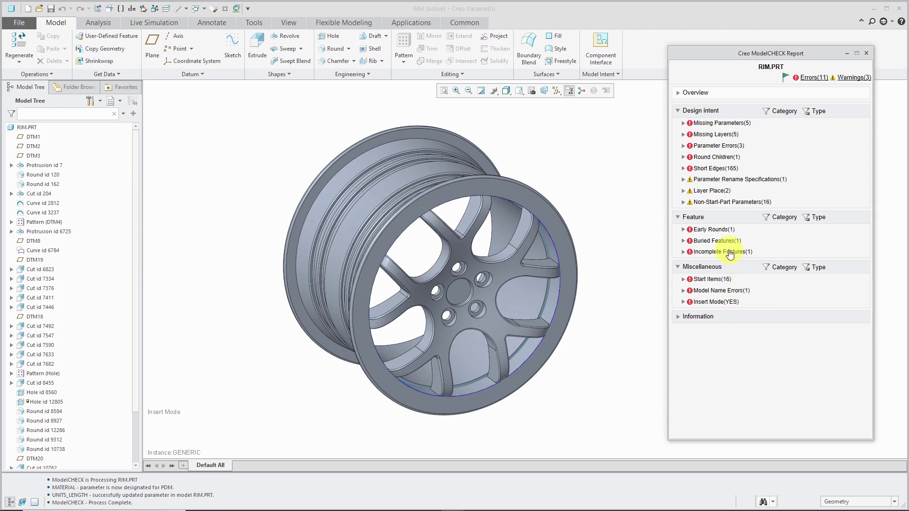
pyautogui.click(708, 241)
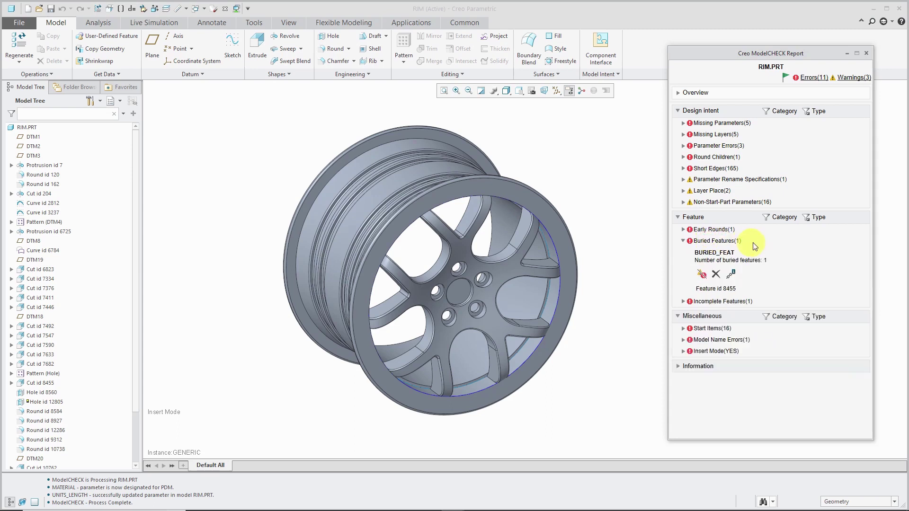
pyautogui.click(725, 288)
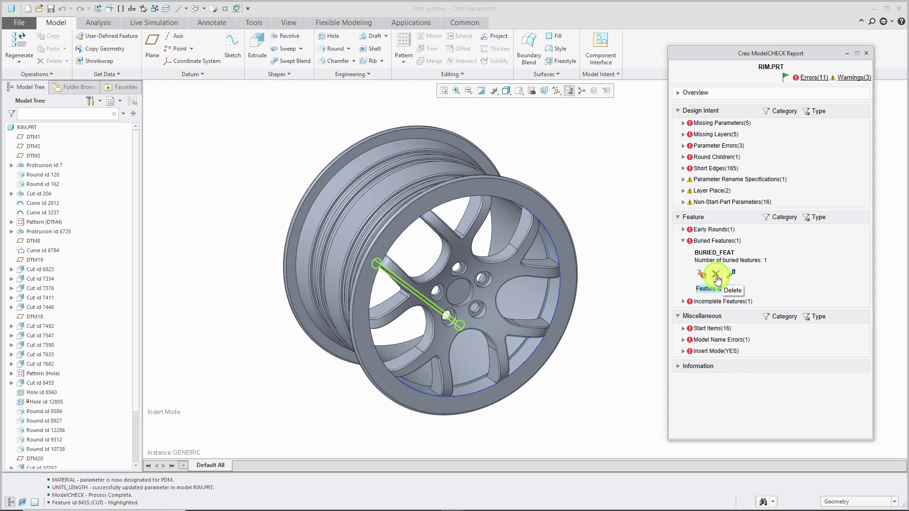
pyautogui.click(717, 275)
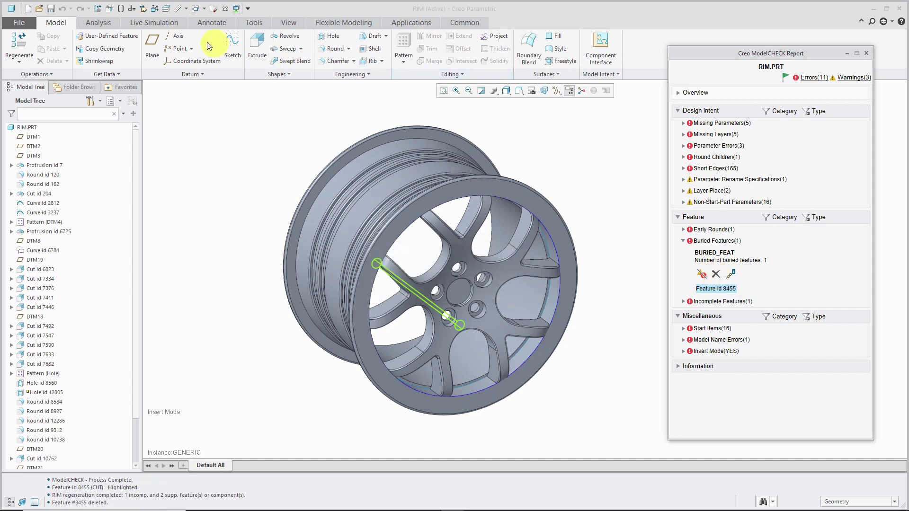
# Regenerate the rim's ModelCHECK report and delete incomplete hole feature 12805
pyautogui.click(143, 9)
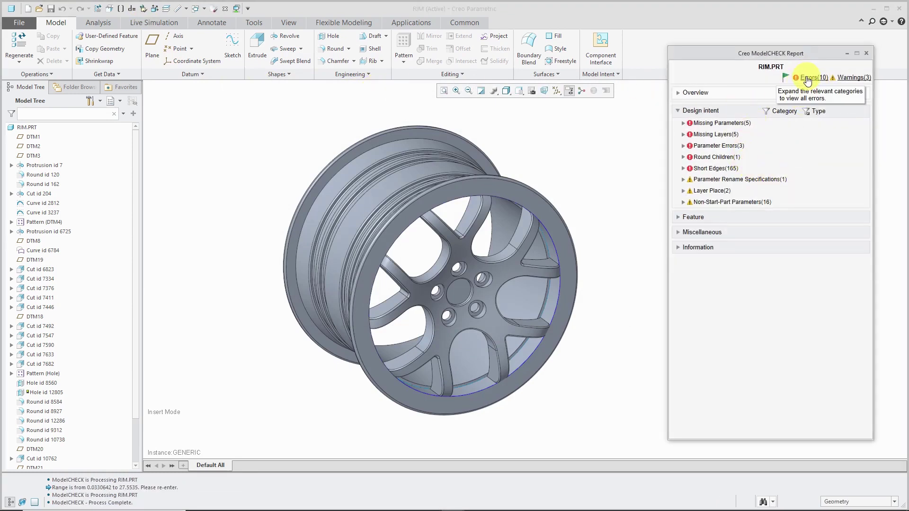
pyautogui.click(805, 77)
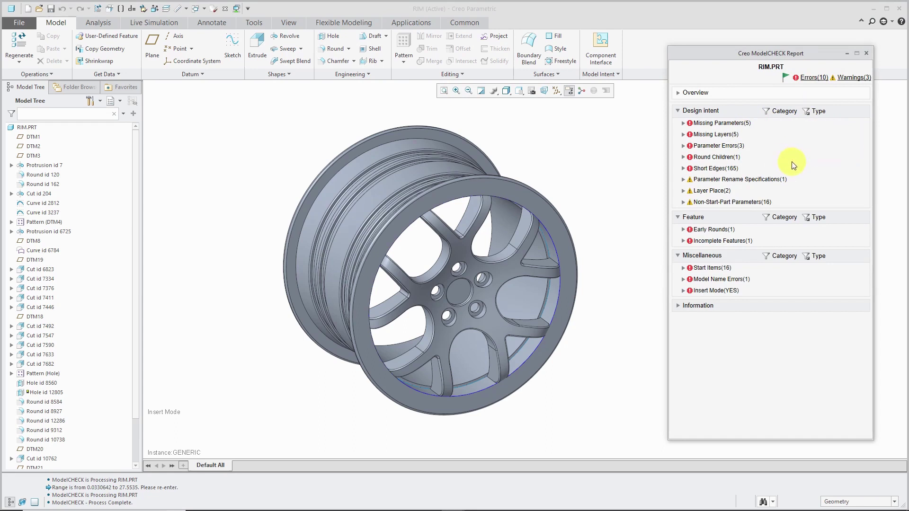
pyautogui.click(682, 241)
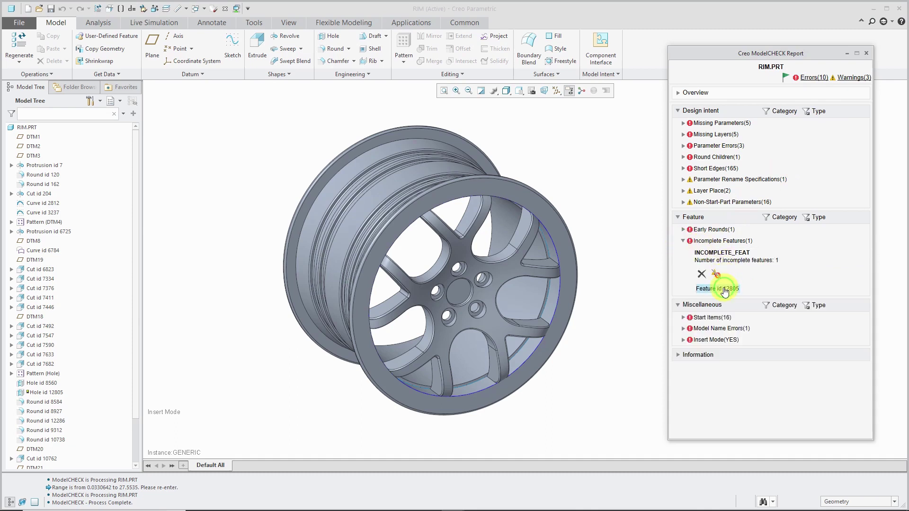
pyautogui.click(702, 275)
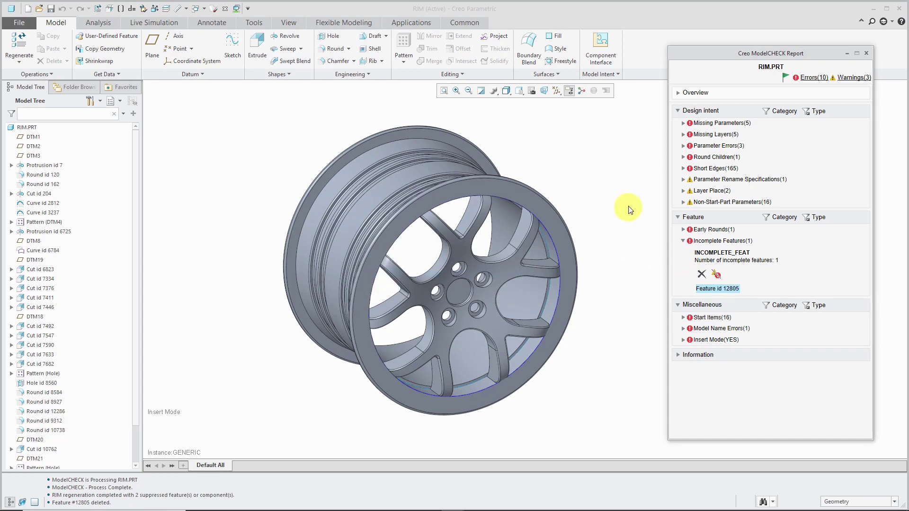
# Expand Layer Place and Information to see 53 regular and 2 suppressed features
pyautogui.click(683, 191)
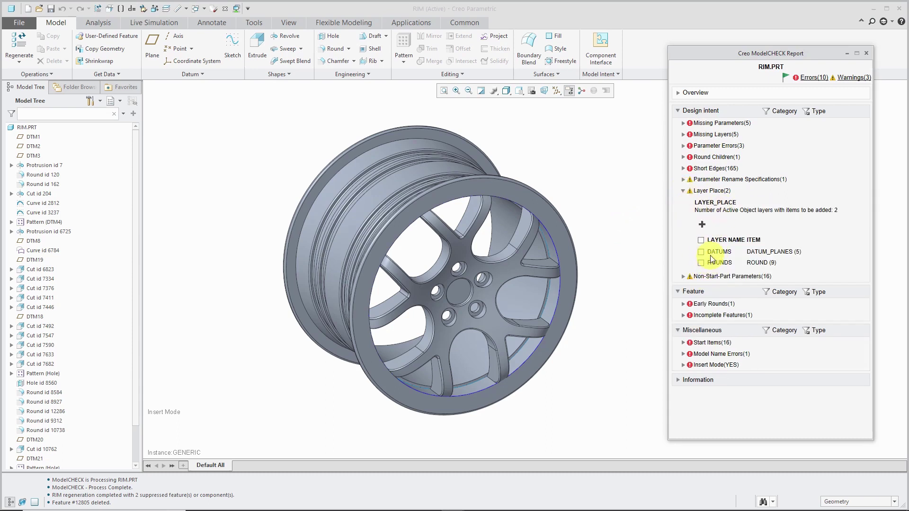
pyautogui.click(678, 380)
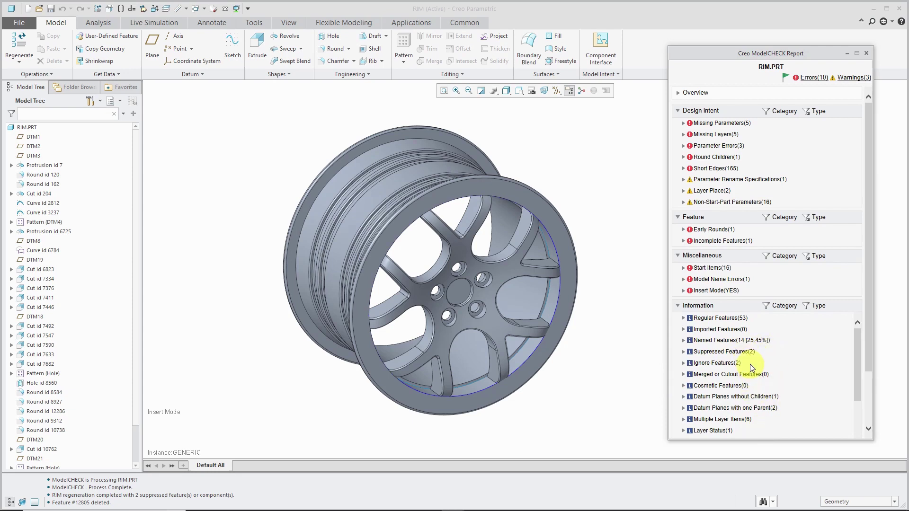
# Close the rim report, activate WHEEL.ASM and run ModelCHECK on all levels
pyautogui.click(867, 53)
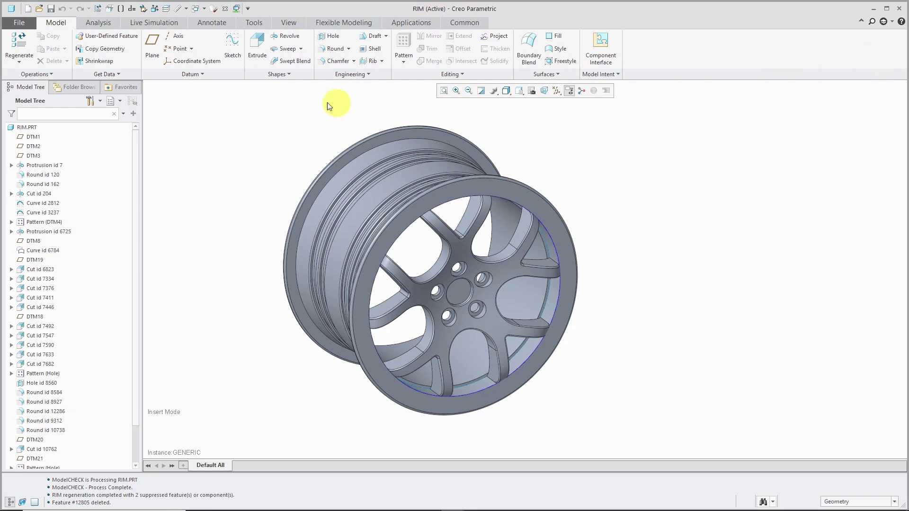
pyautogui.click(204, 9)
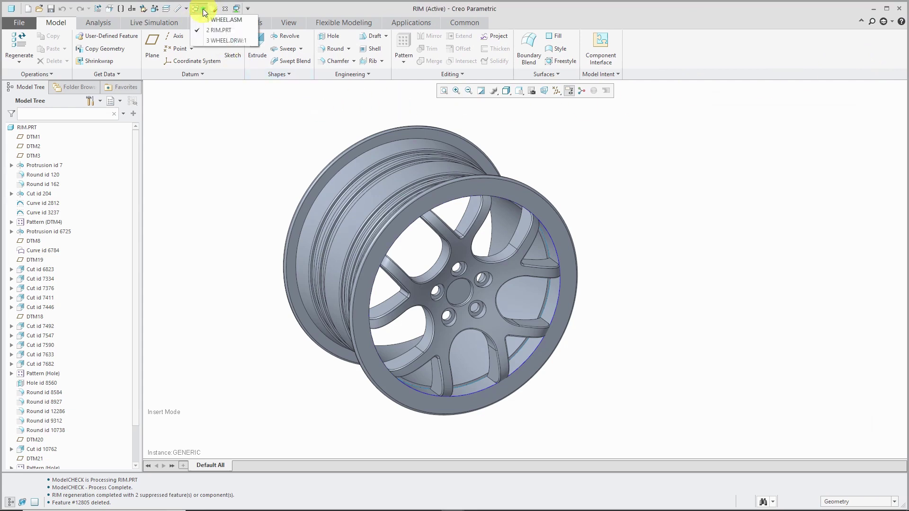
pyautogui.click(211, 23)
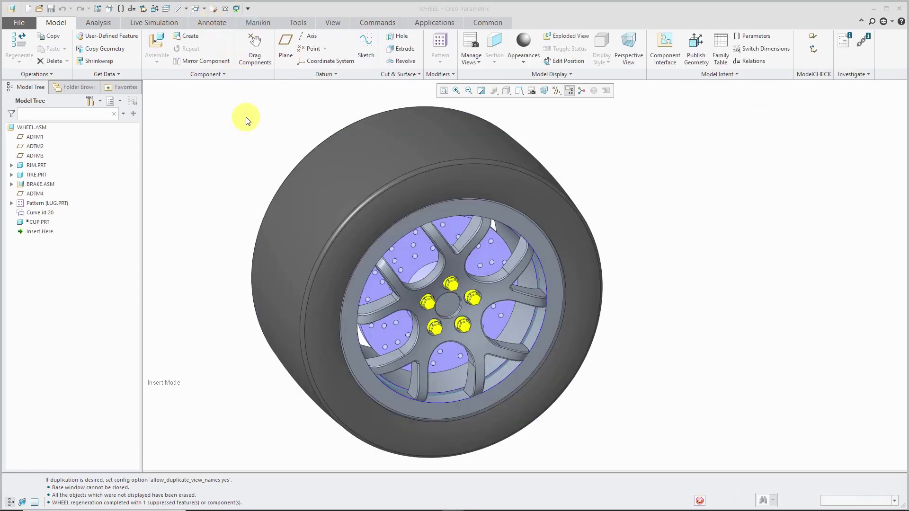
pyautogui.hotkey('ctrl', 'a')
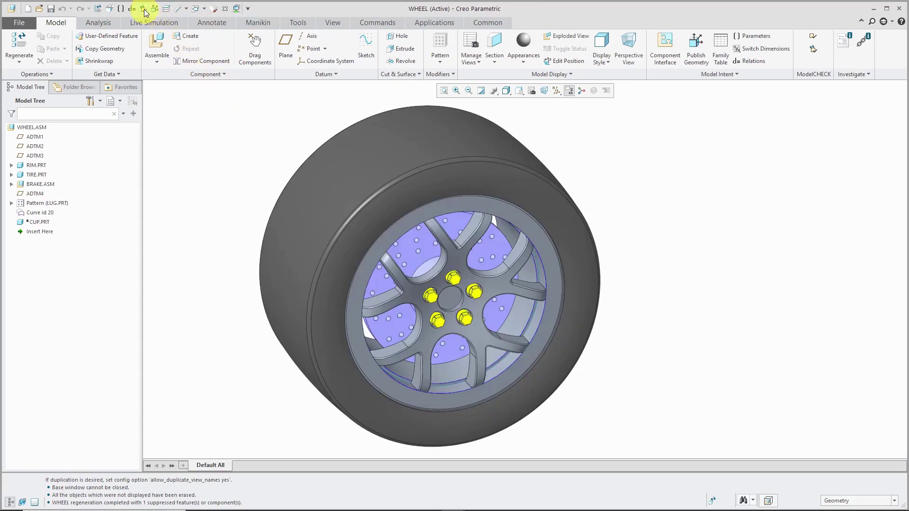
pyautogui.click(144, 8)
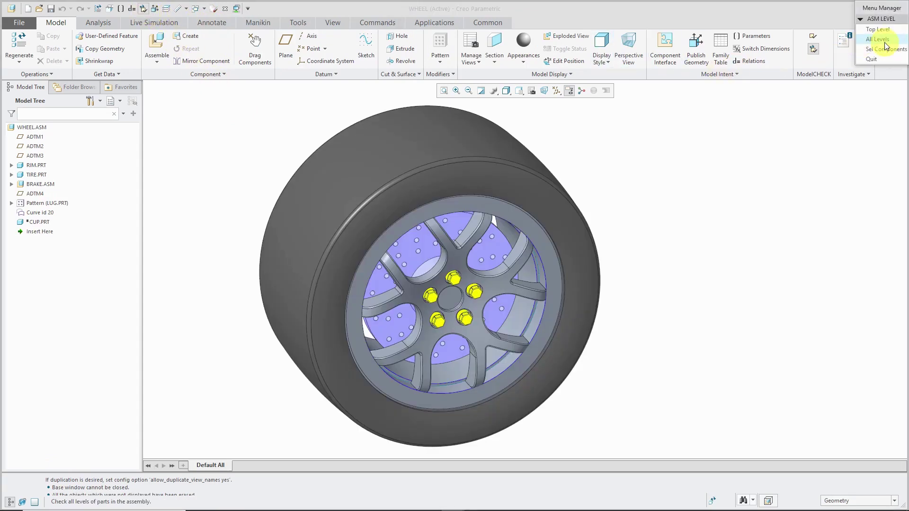
pyautogui.click(877, 40)
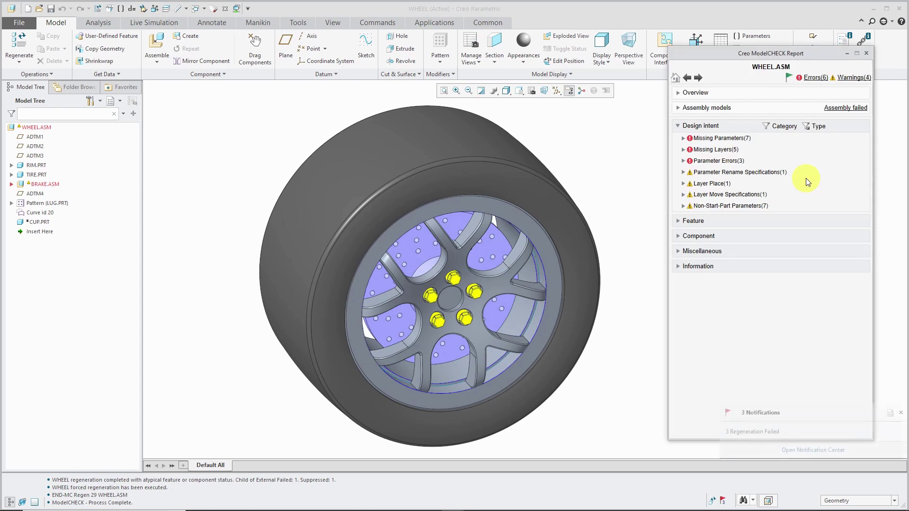
# Expand Generic and Suppressed Components (CUP.PRT) errors, then list each sub-model's error and warning counts
pyautogui.click(813, 79)
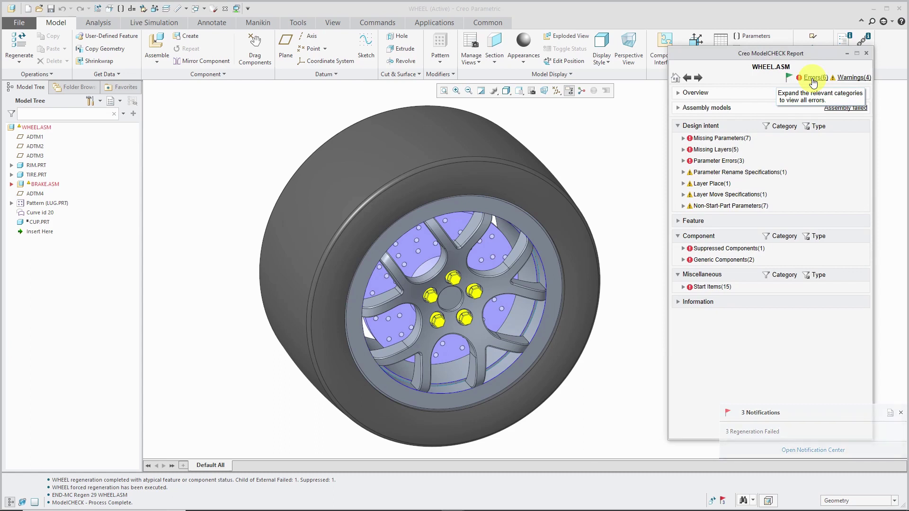
pyautogui.click(703, 260)
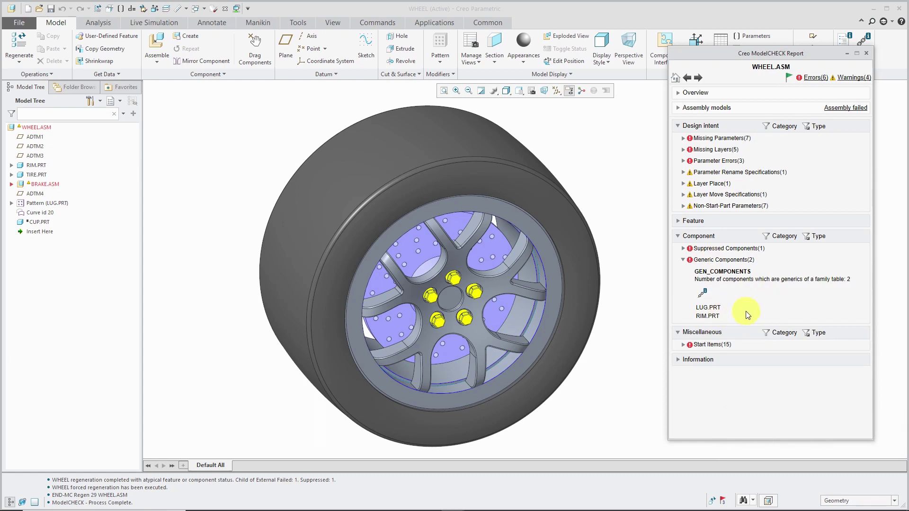
pyautogui.click(731, 249)
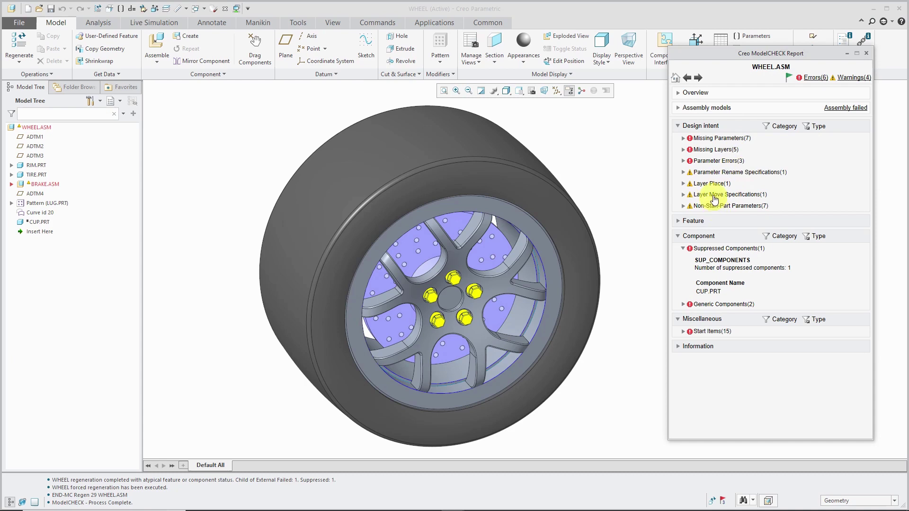
pyautogui.click(679, 108)
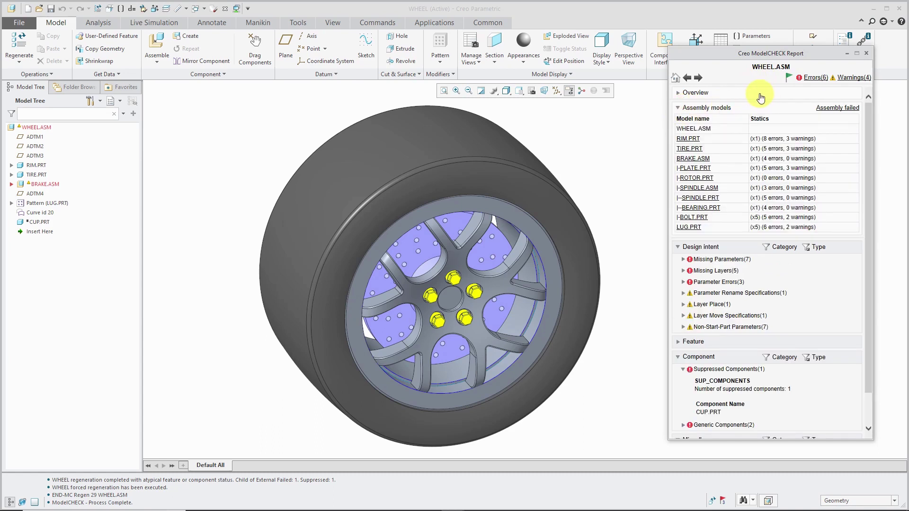
# Inspect BRAKE.ASM's errors and sub-model status, then return to the WHEEL.ASM report
pyautogui.click(701, 160)
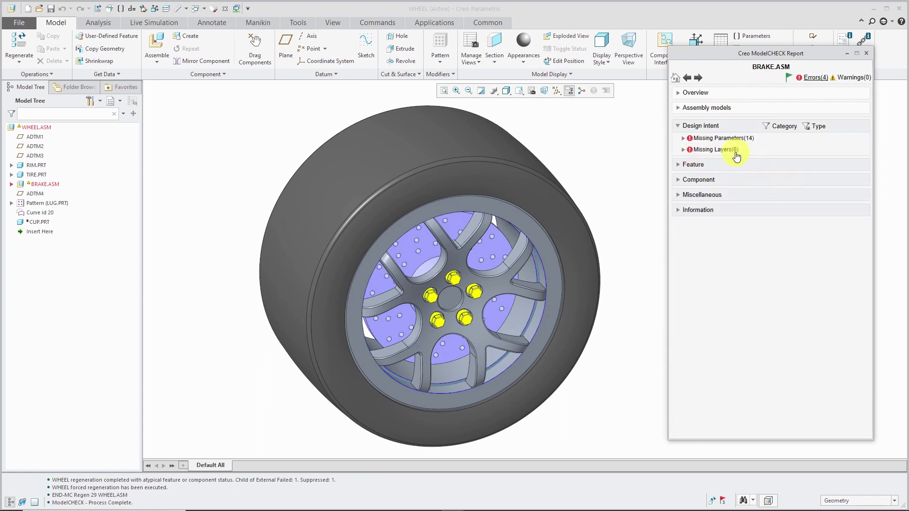
pyautogui.click(815, 78)
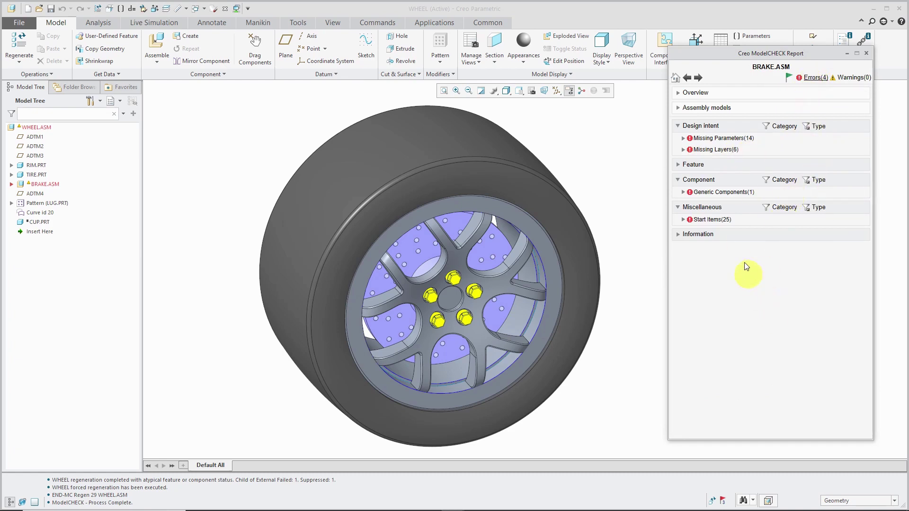
pyautogui.click(680, 110)
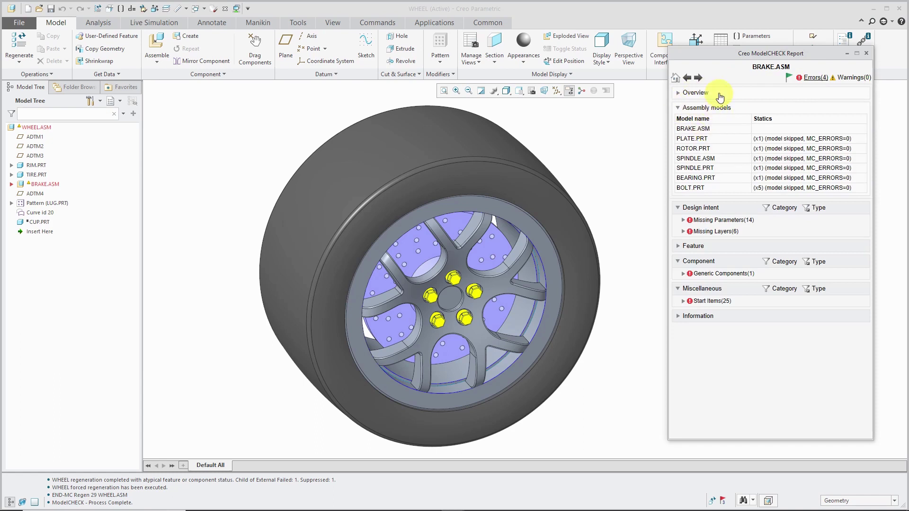
pyautogui.click(675, 79)
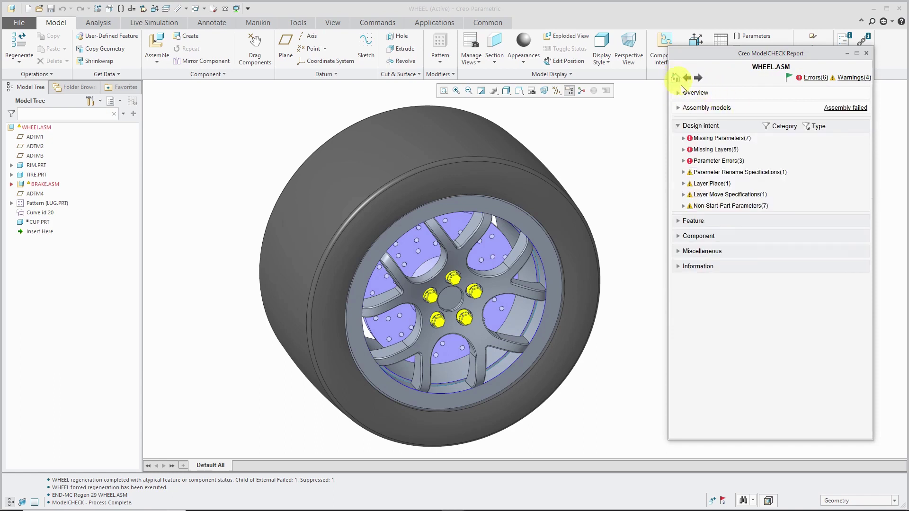
# Open TIRE.PRT's results and expand its 5 error categories
pyautogui.click(679, 108)
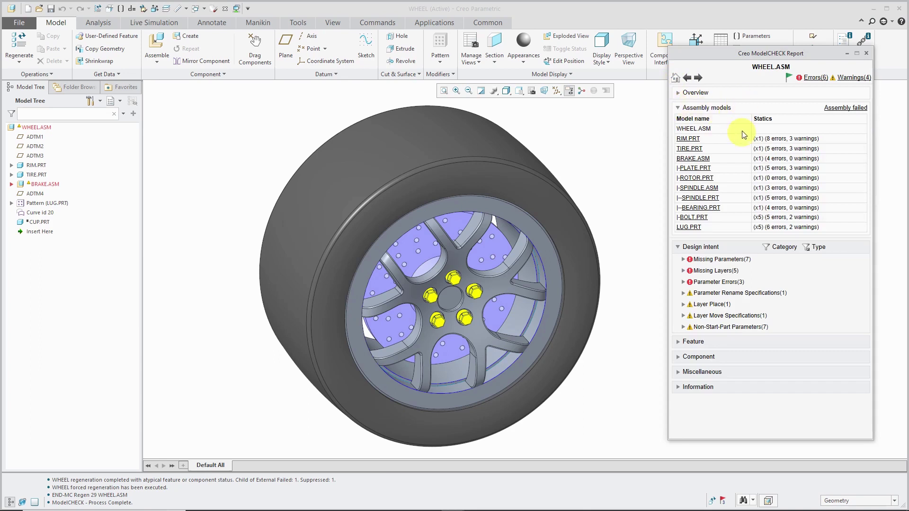
pyautogui.click(706, 149)
pyautogui.click(794, 109)
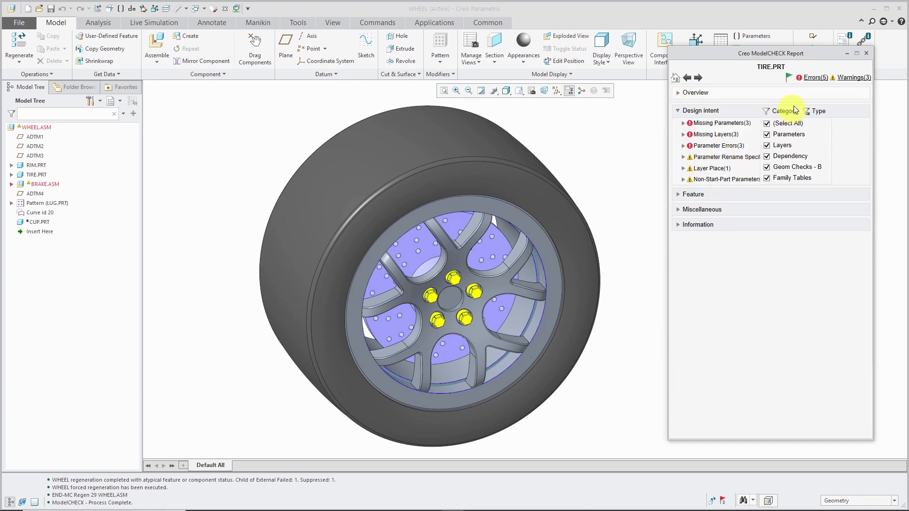
pyautogui.click(810, 78)
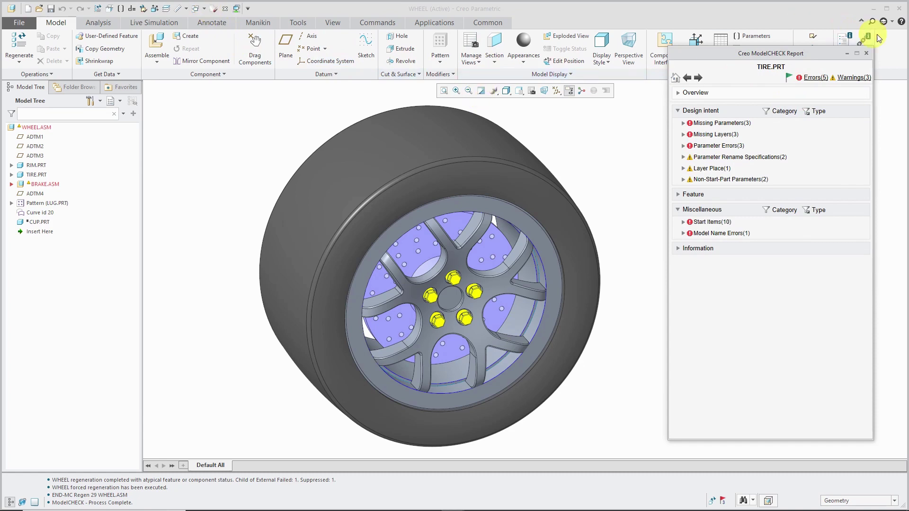
# Close the assembly report, switch to WHEEL.DRW and run ModelCHECK, answering N
pyautogui.click(866, 53)
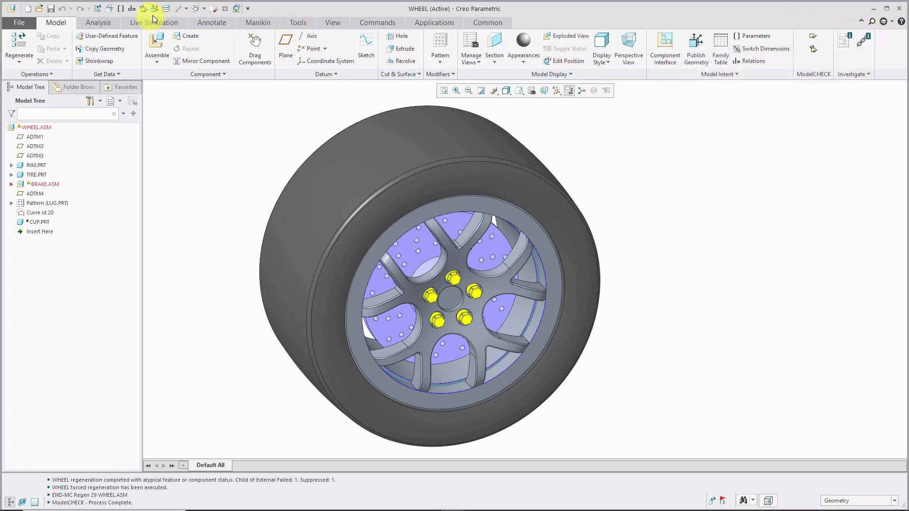
pyautogui.click(203, 9)
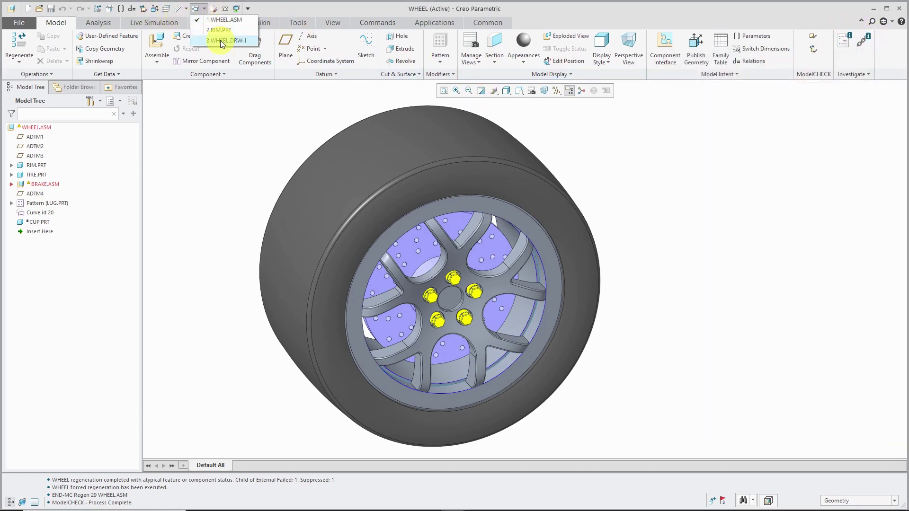
pyautogui.click(223, 40)
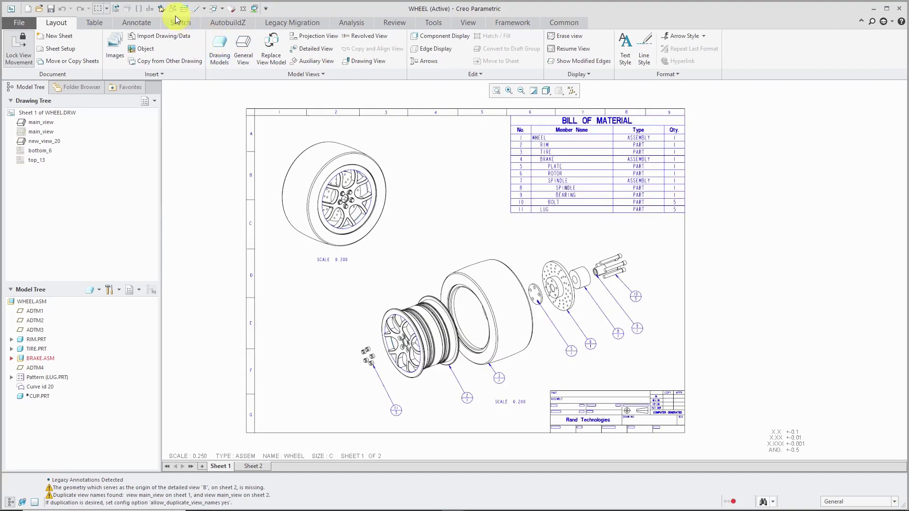
pyautogui.click(162, 8)
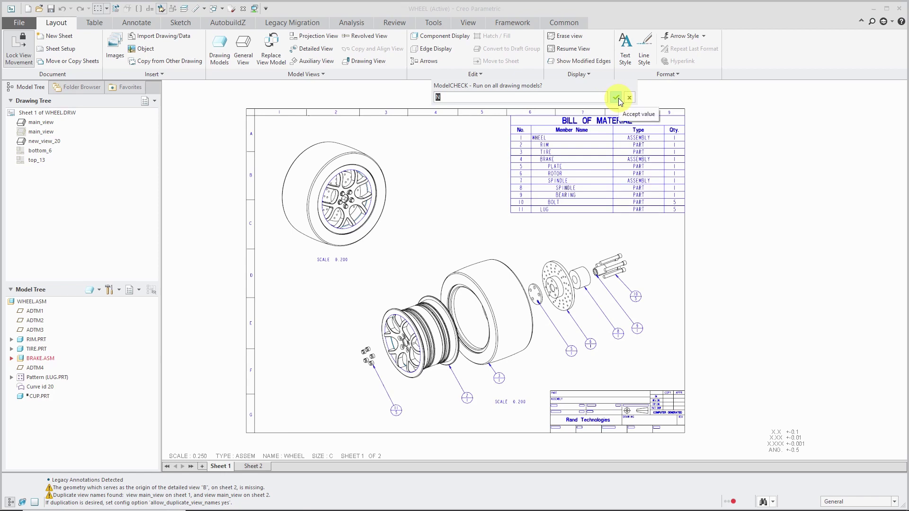
pyautogui.click(617, 98)
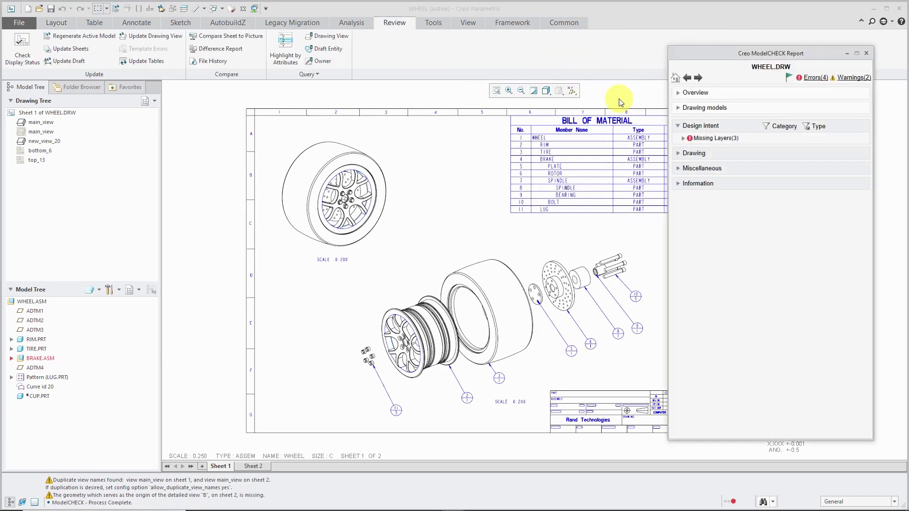
# Select and delete the unused drawing models SPINDLE.PRT and TIRE.PRT
pyautogui.click(820, 78)
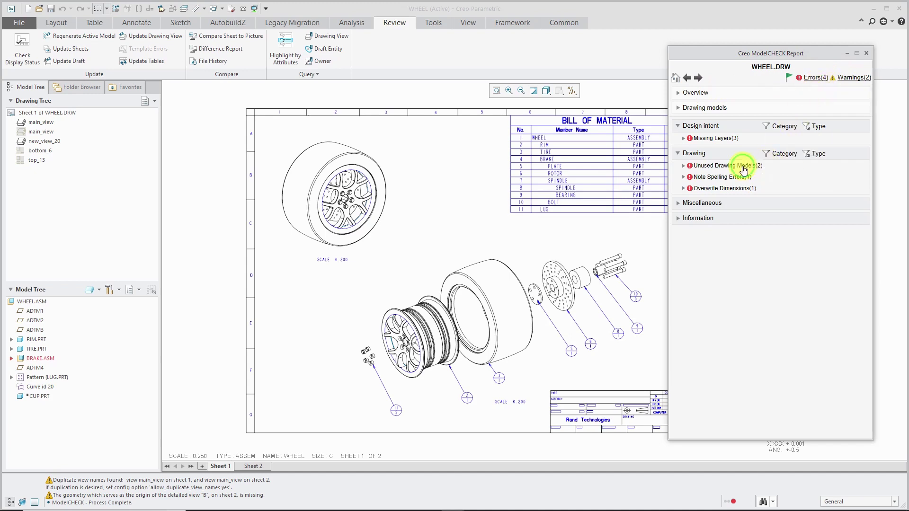
pyautogui.click(743, 167)
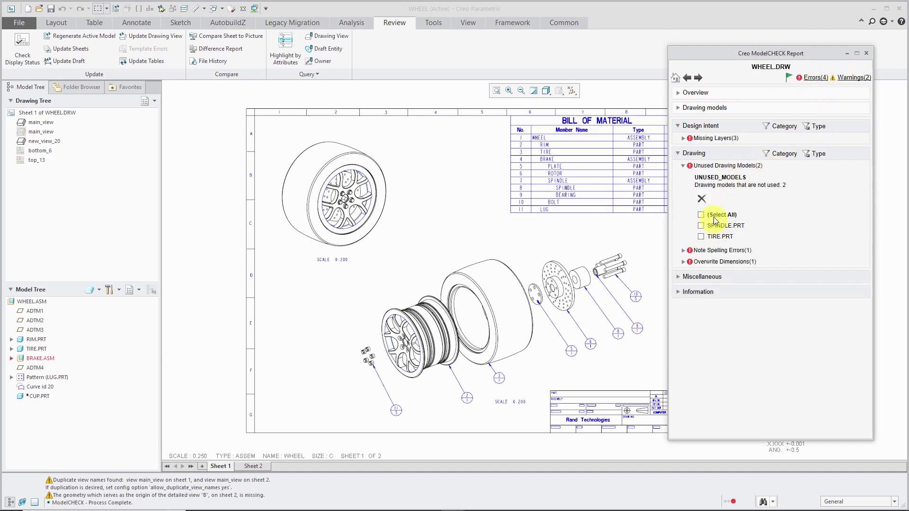
pyautogui.click(701, 215)
pyautogui.click(701, 200)
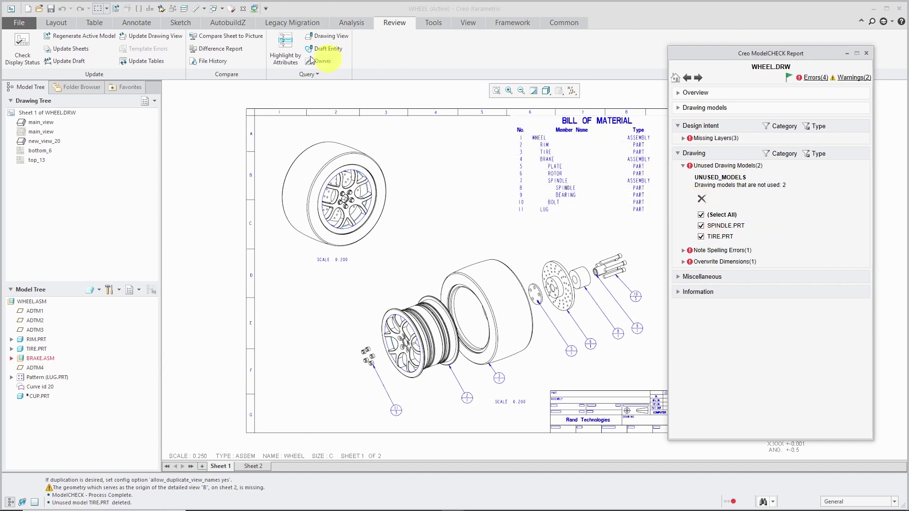
# Rerun ModelCHECK on WHEEL.DRW and expand its remaining 3 error categories
pyautogui.click(161, 11)
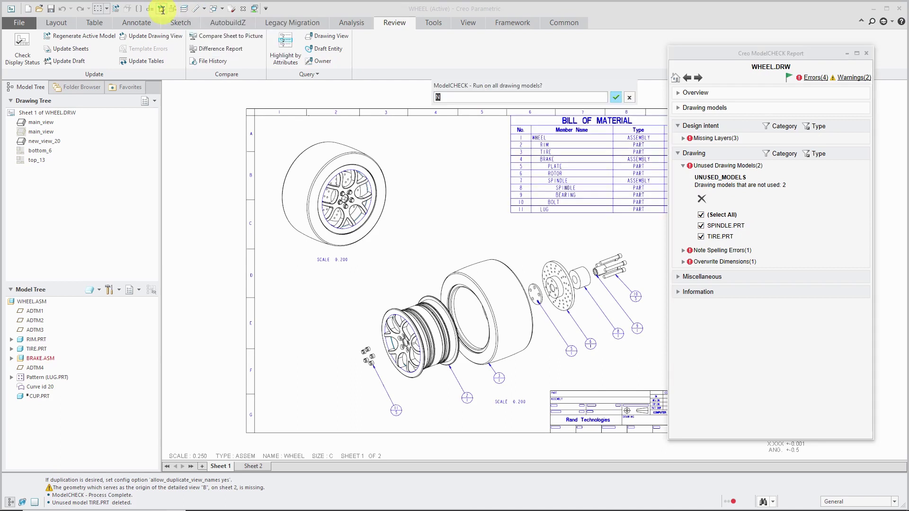
pyautogui.click(614, 96)
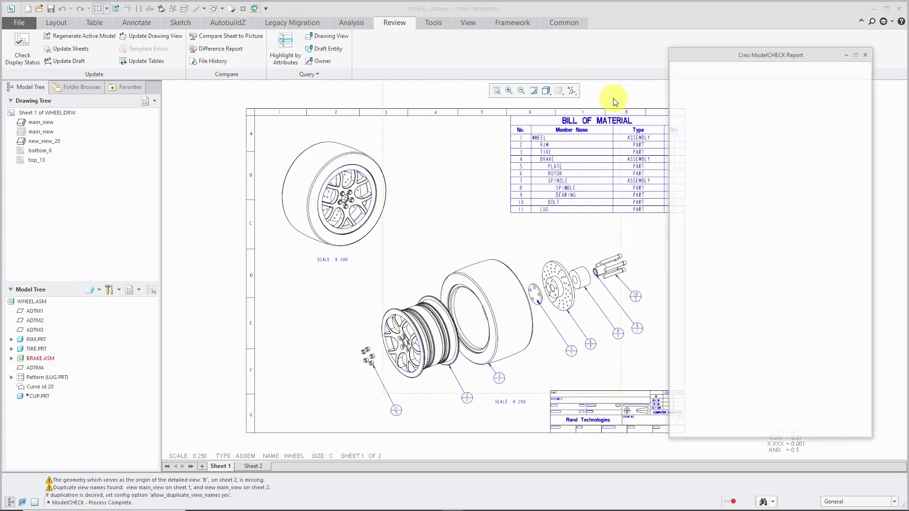
pyautogui.click(809, 82)
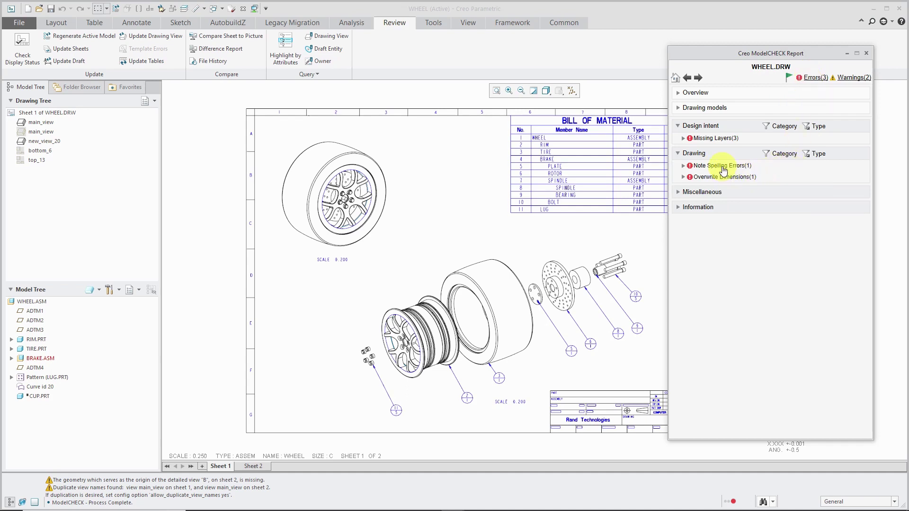
# Change note id 99 on Sheet 2 from 'othrwise' to 'otherwise' via the spelling fix
pyautogui.click(723, 168)
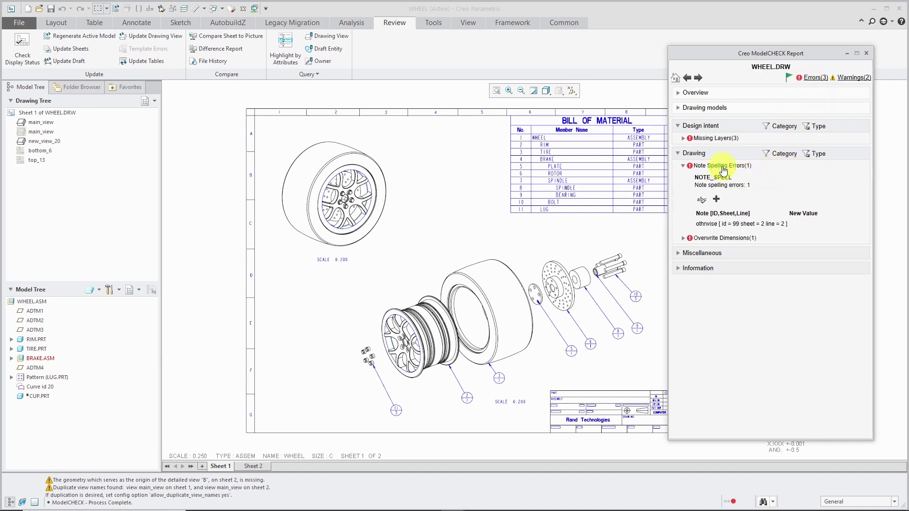
pyautogui.click(705, 224)
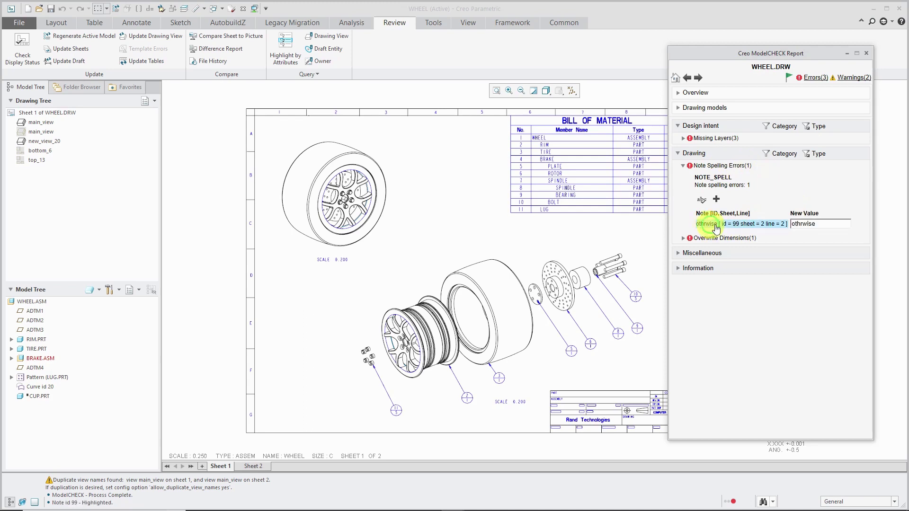
pyautogui.click(800, 225)
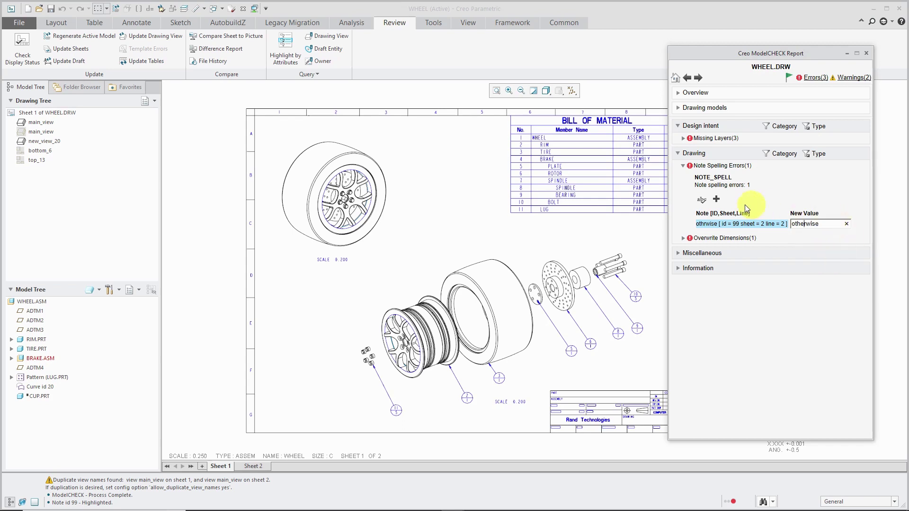
pyautogui.click(702, 202)
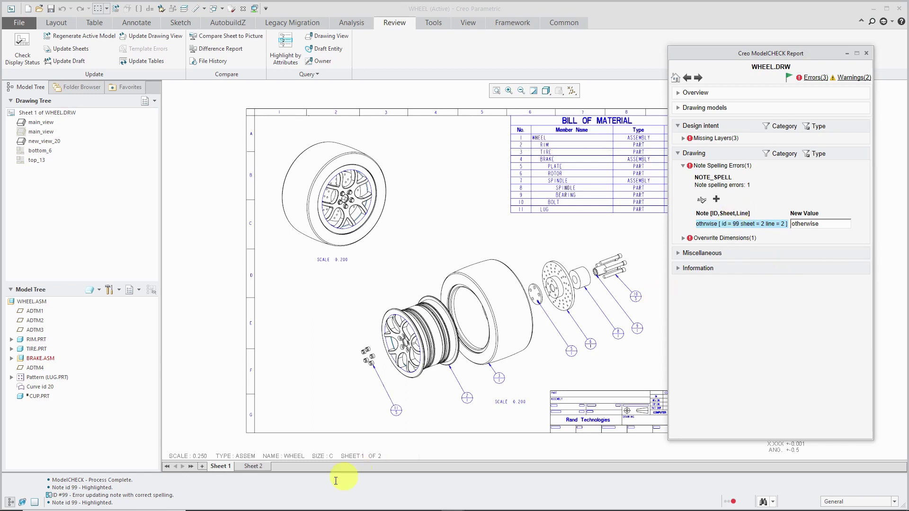
pyautogui.click(255, 466)
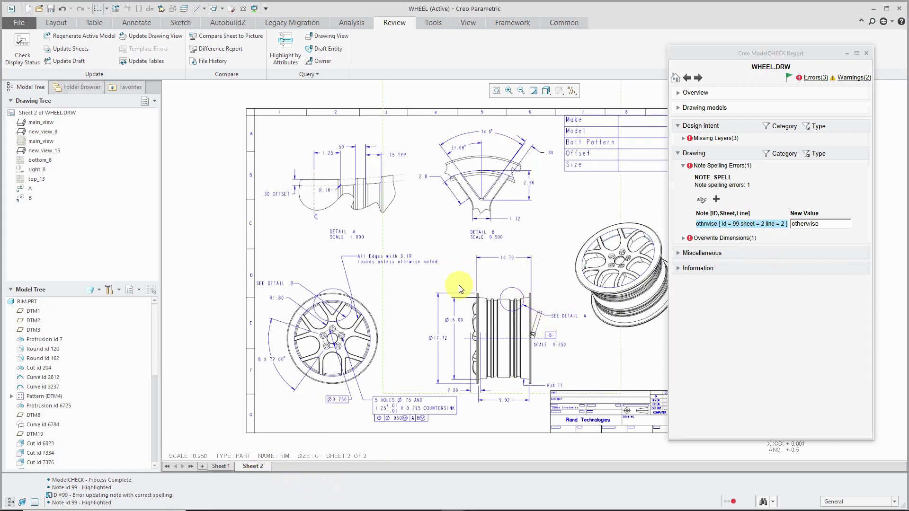
pyautogui.click(832, 224)
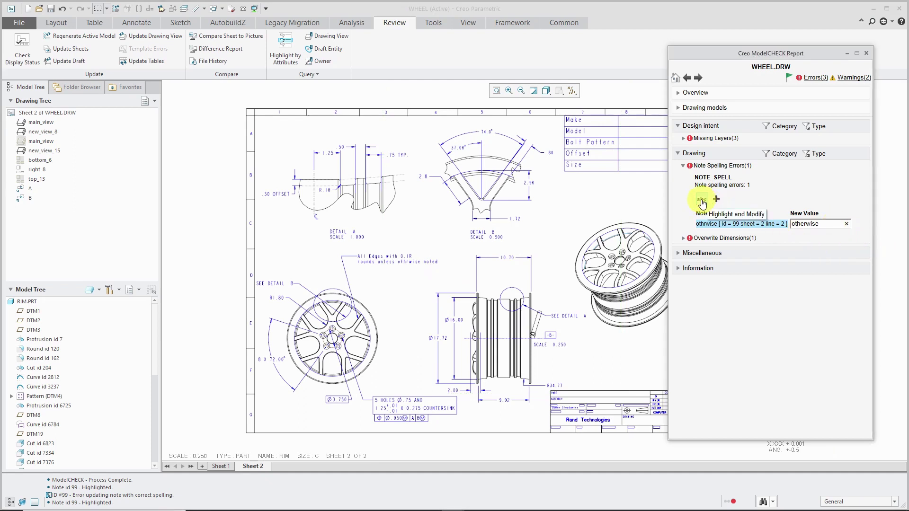
pyautogui.click(702, 201)
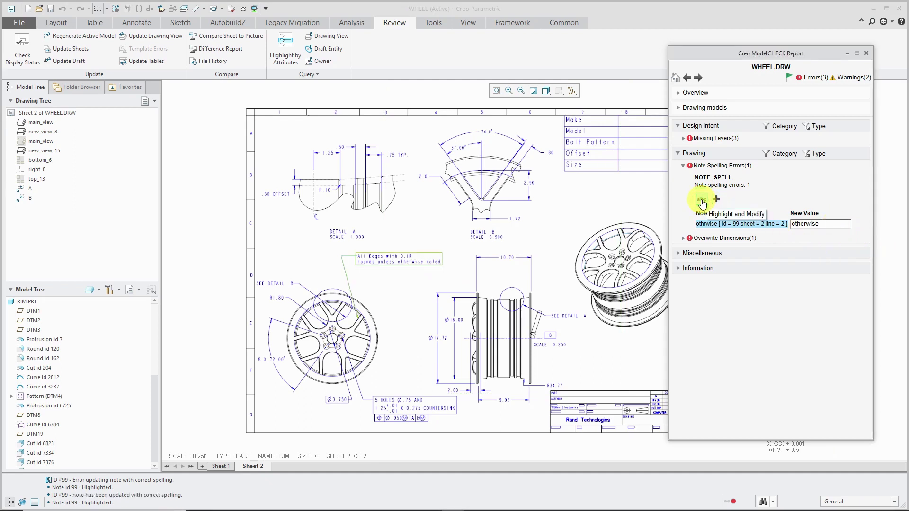
pyautogui.scroll(4, 418, 263)
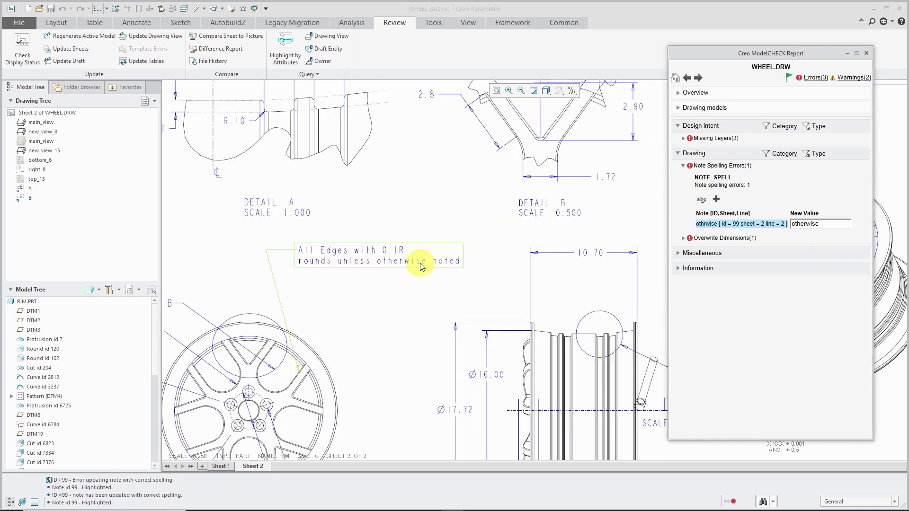
pyautogui.scroll(-4, 419, 265)
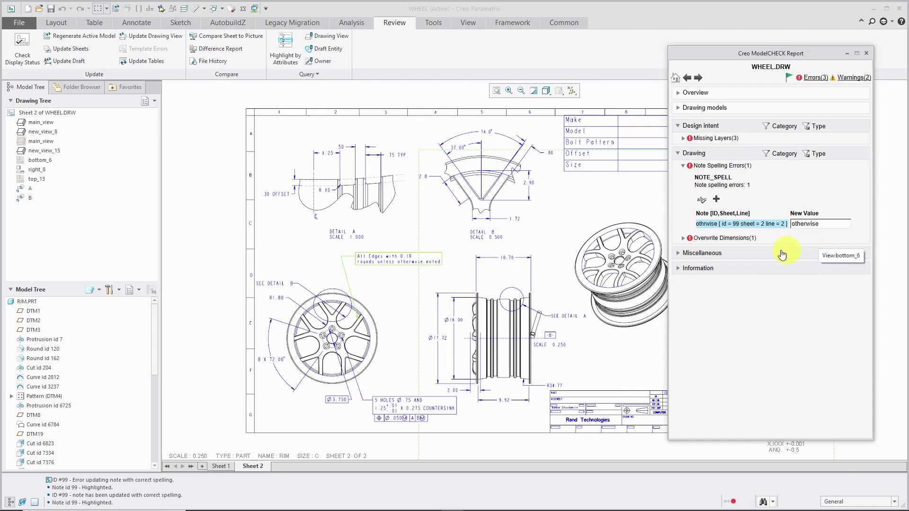
# Highlight overwritten Dimension #501 (the 2.8 value) from the ModelCHECK report and zoom into Detail B
pyautogui.click(684, 238)
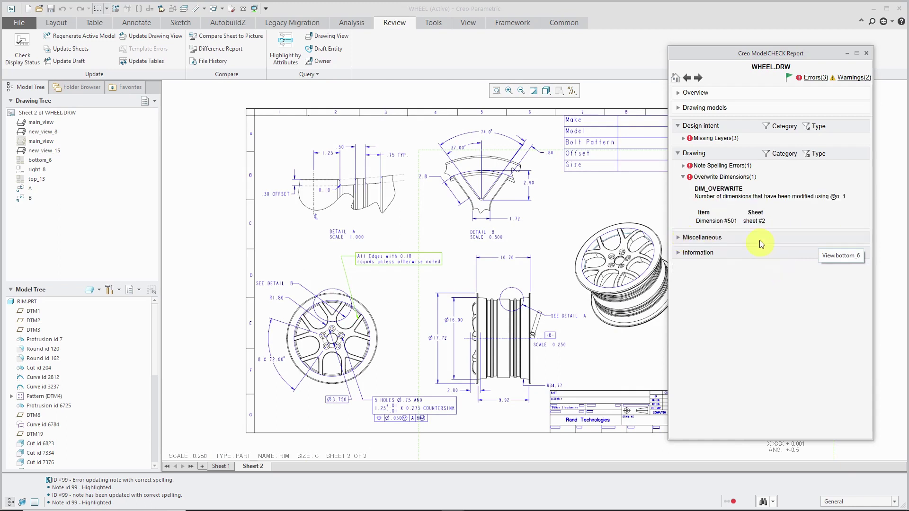
pyautogui.click(716, 220)
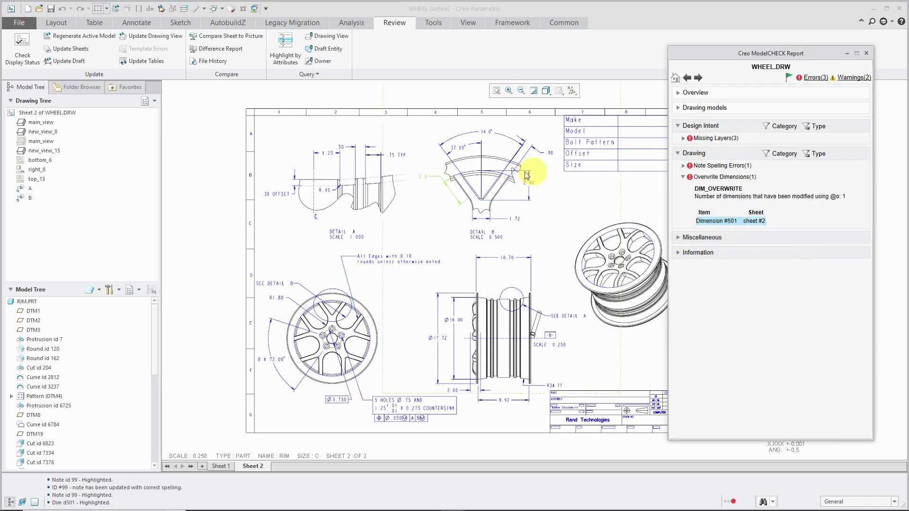
pyautogui.scroll(3, 462, 166)
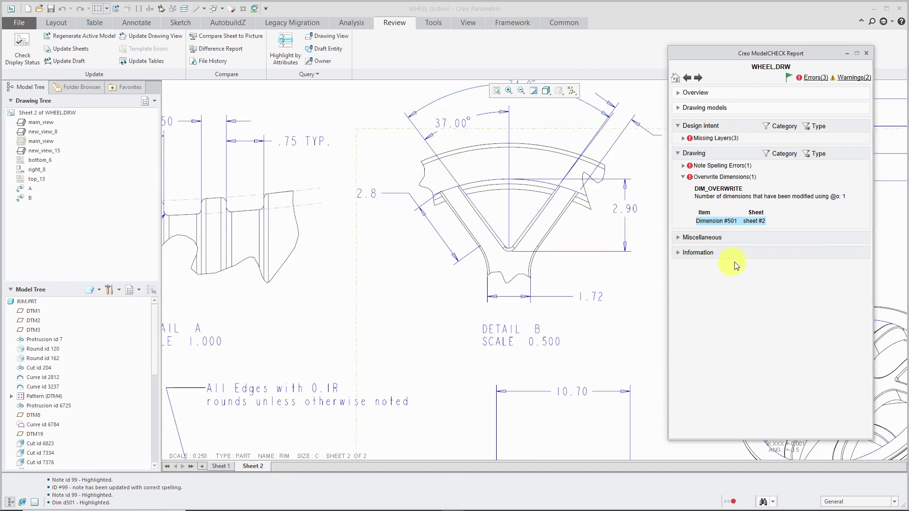